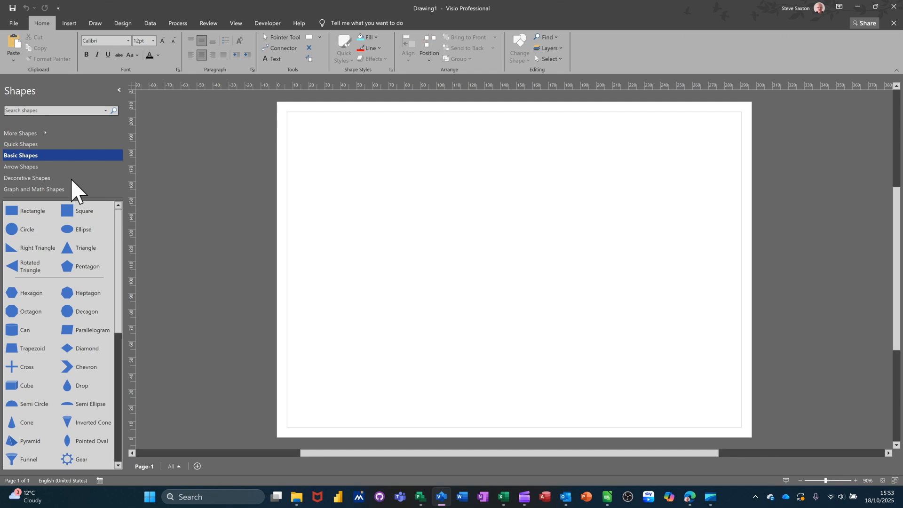
Browse the Arrow Shapes, Decorative Shapes, and Graph and Math Shapes stencils, and return to Basic Shapes.
left_click(33, 169)
left_click(36, 179)
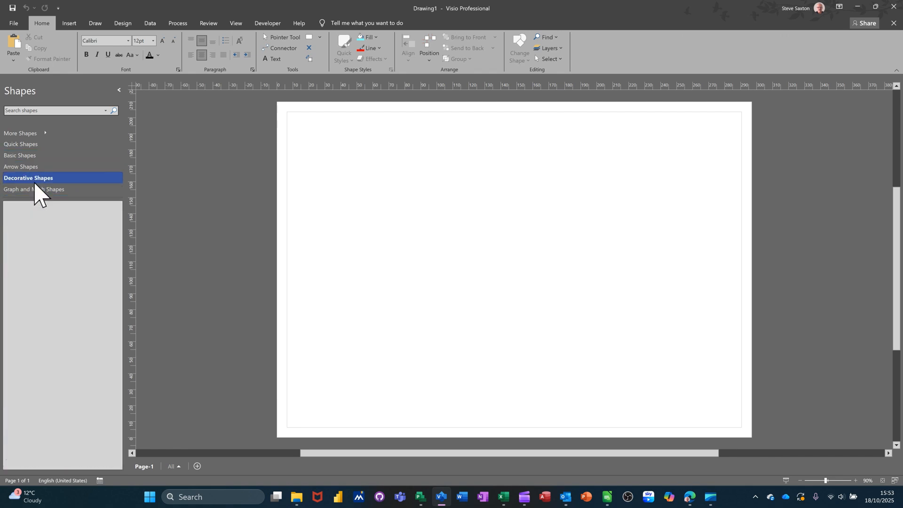
left_click(37, 190)
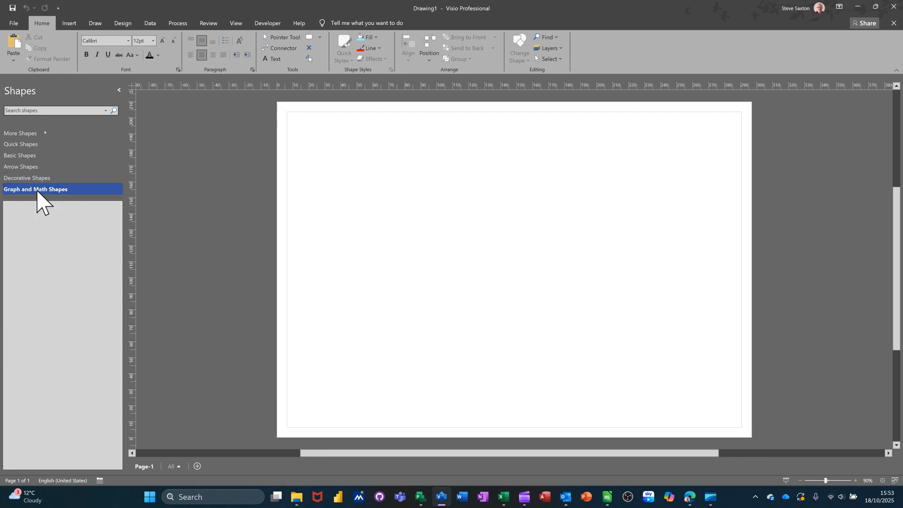
left_click(27, 156)
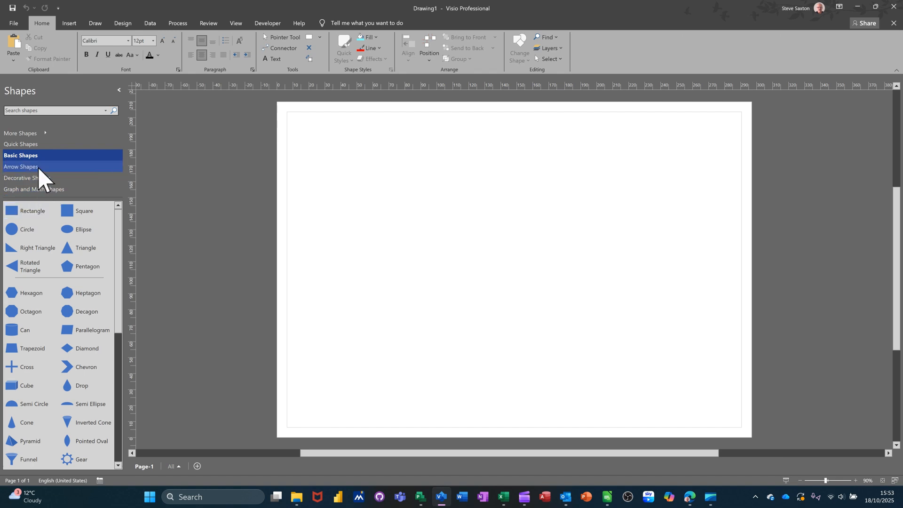
left_click(36, 109)
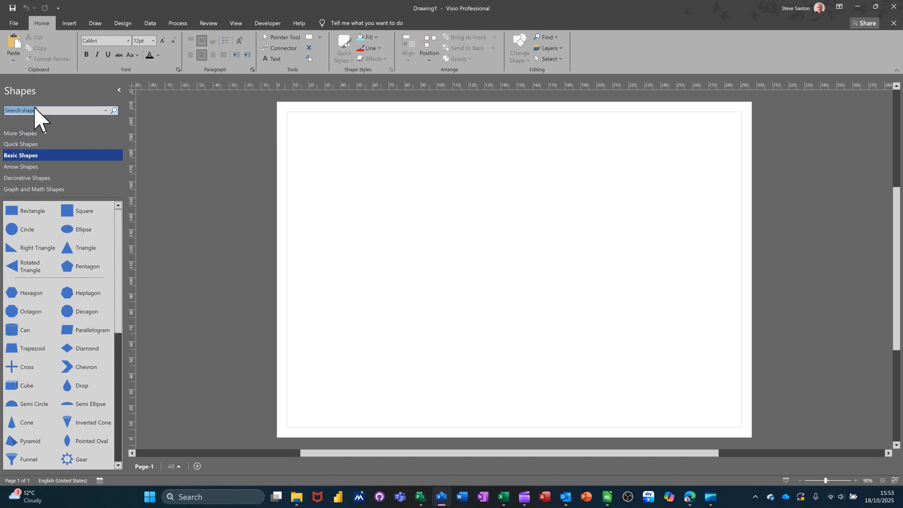
Open the Actions - SharePoint 2010 Workflow flowchart stencil and place a Start custom task process shape in the page's upper-left area.
left_click(46, 134)
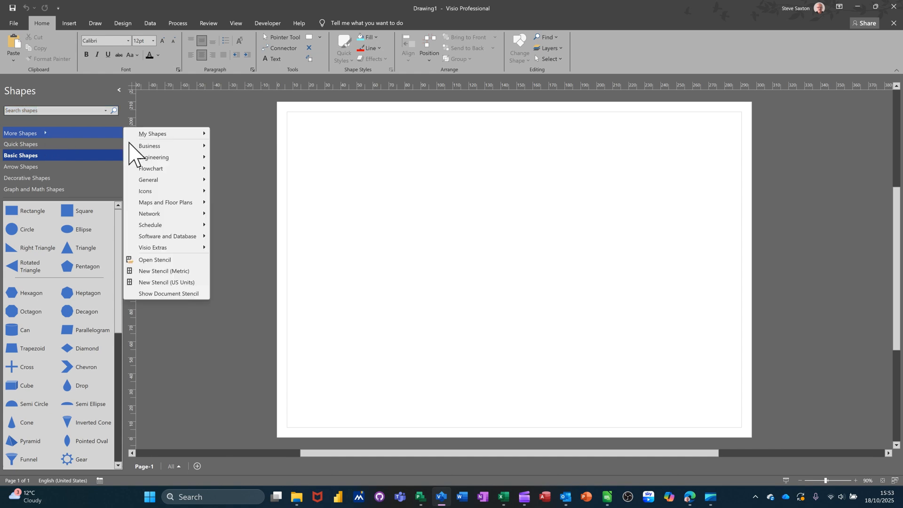
mouse_move(165, 148)
mouse_move(226, 151)
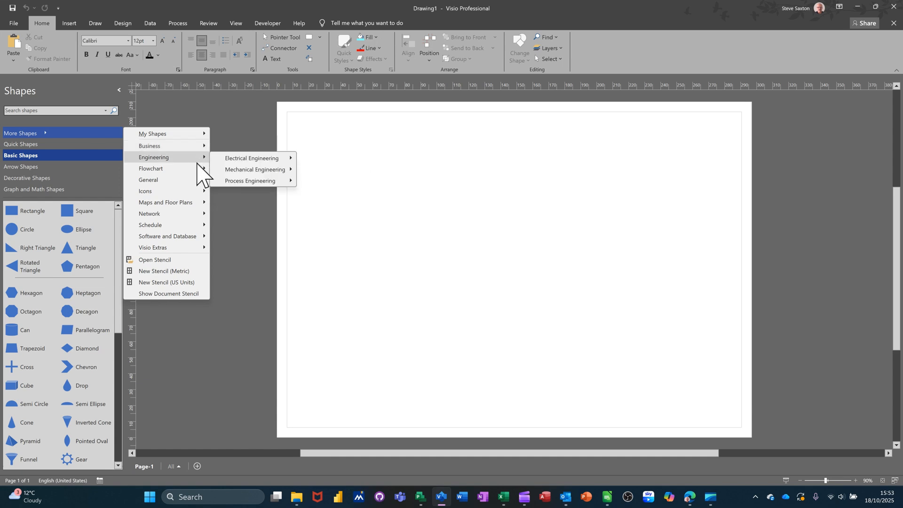
mouse_move(205, 172)
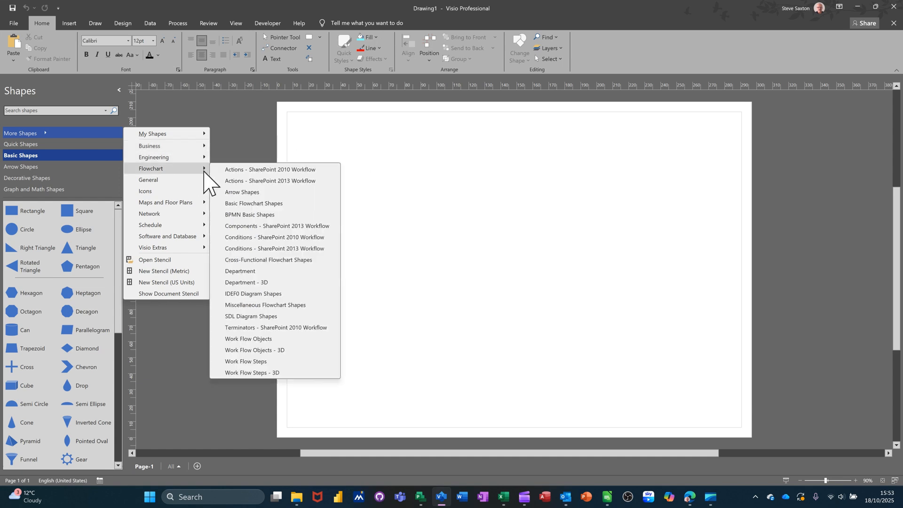
left_click(230, 170)
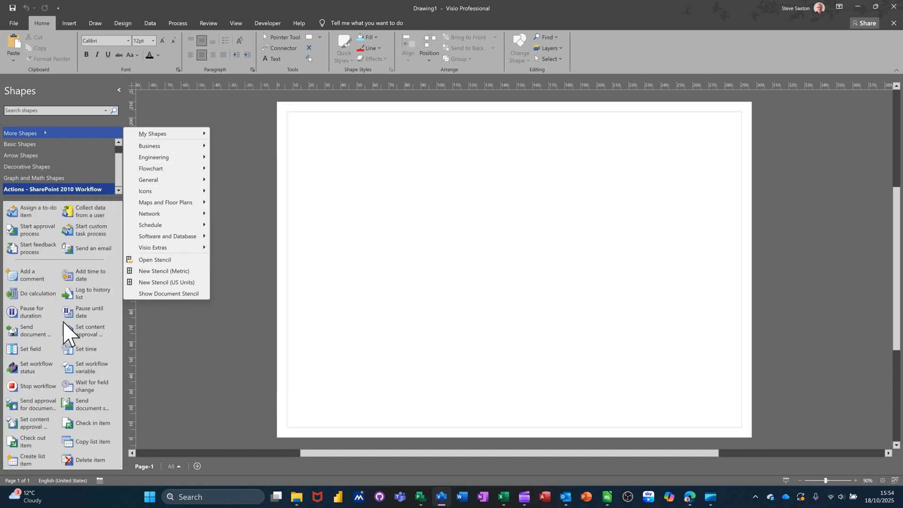
left_click(71, 230)
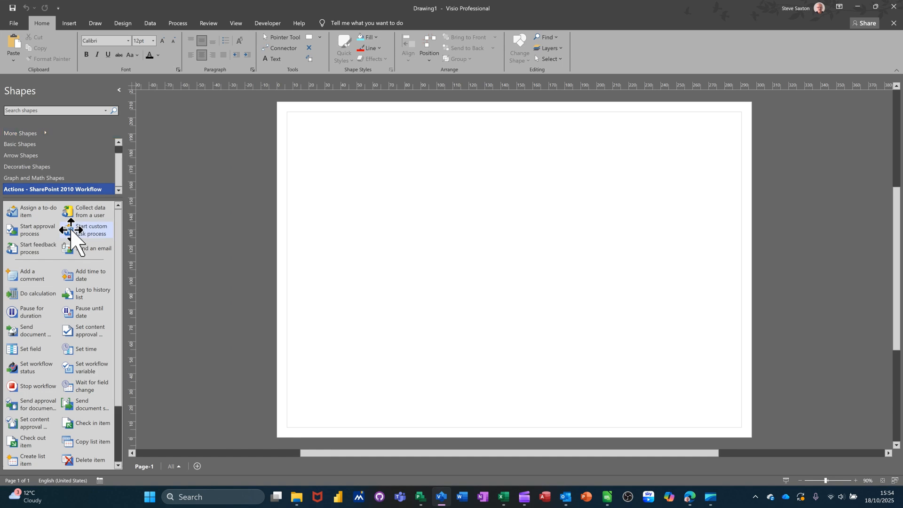
left_click_drag(71, 230, 363, 183)
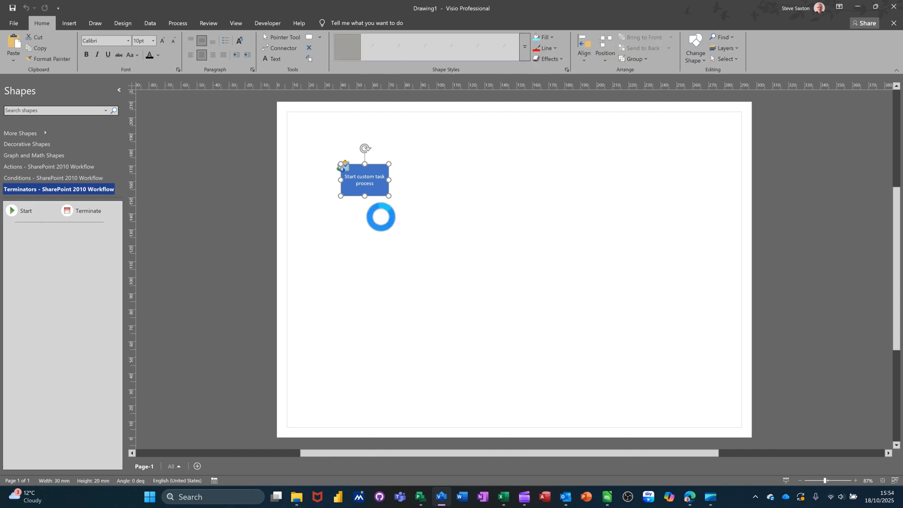
Place a Check exact user permissions shape from the Conditions - SharePoint 2010 Workflow stencil, aligned to the right of the Start custom task process shape.
left_click(86, 180)
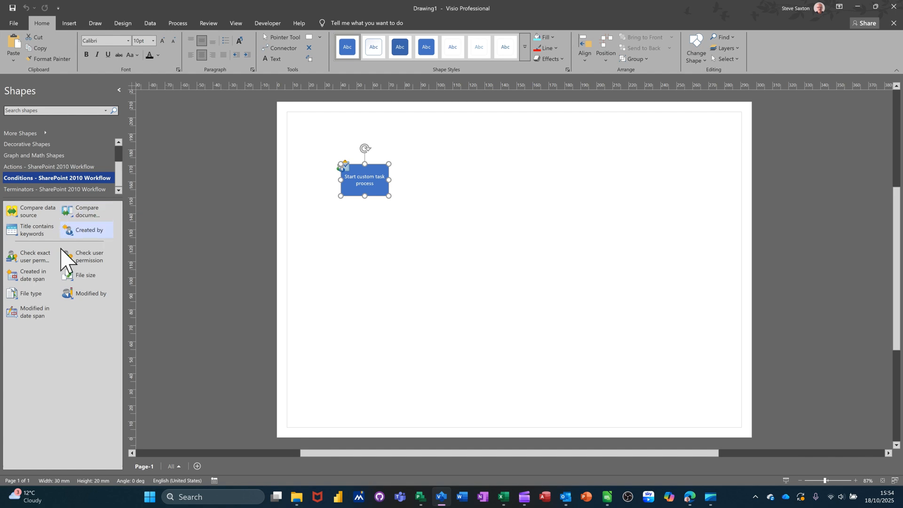
left_click_drag(20, 258, 458, 187)
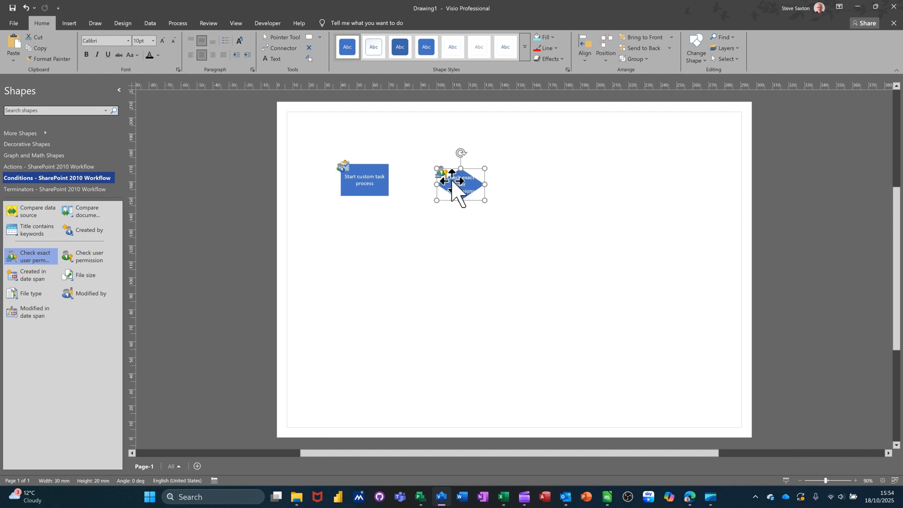
mouse_move(463, 184)
left_mouse_down()
mouse_move(455, 190)
mouse_move(450, 180)
left_mouse_up()
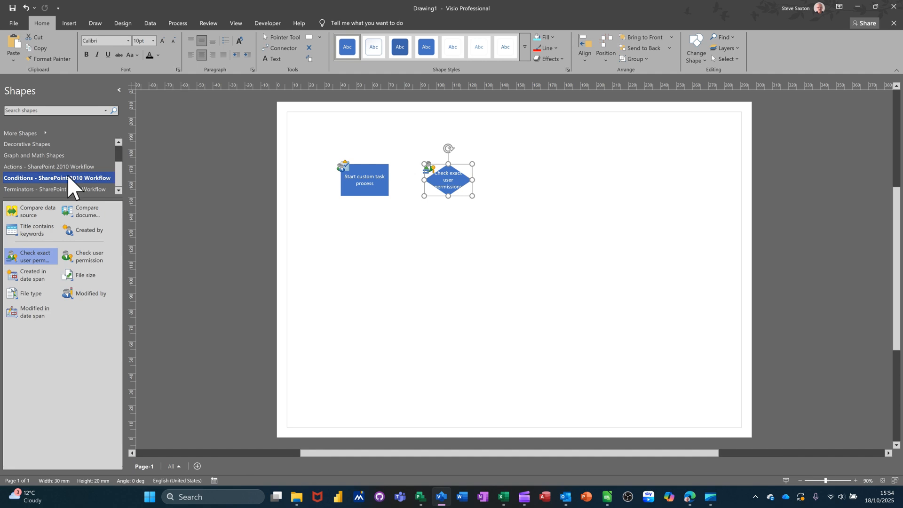
Open the saved stencil file Process Stencil from the My Shapes folder.
left_click(45, 134)
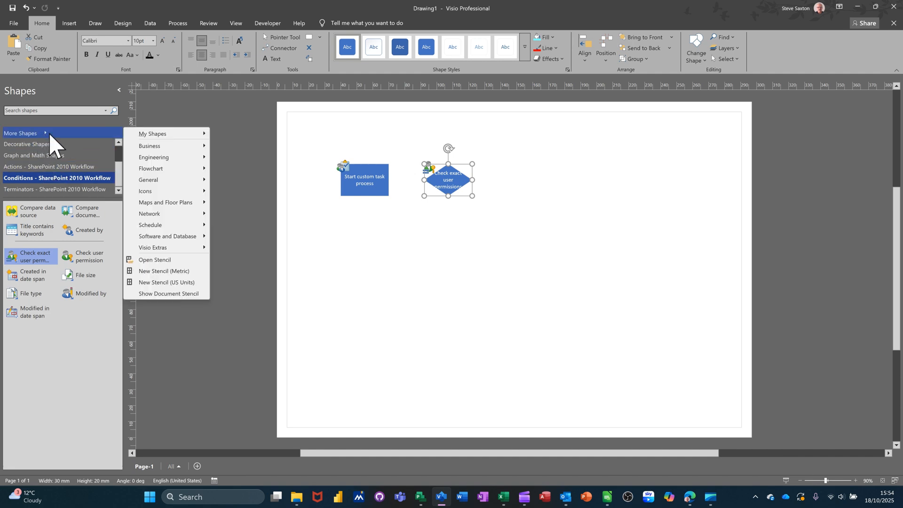
left_click(154, 261)
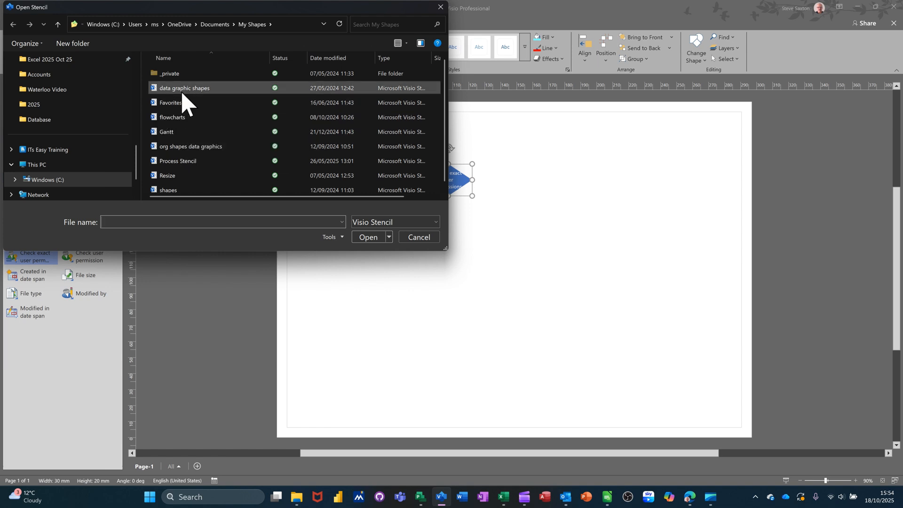
left_click(178, 162)
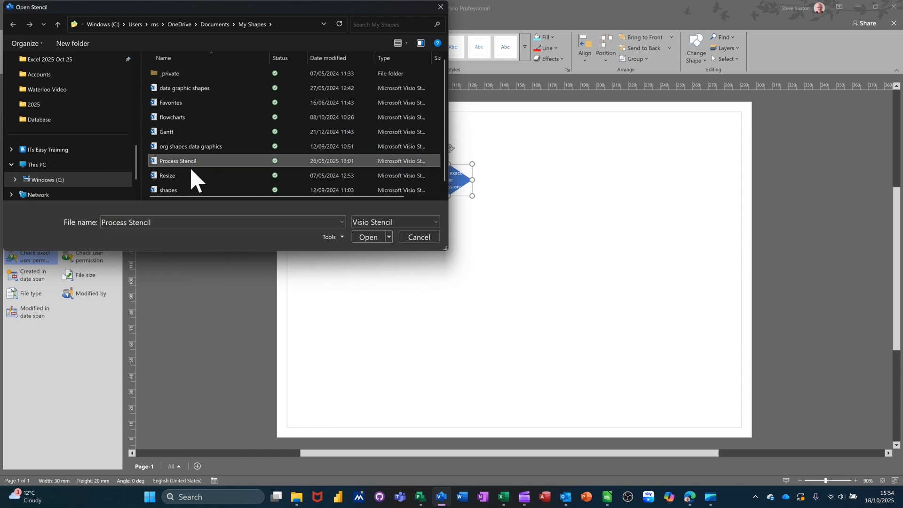
left_click(366, 237)
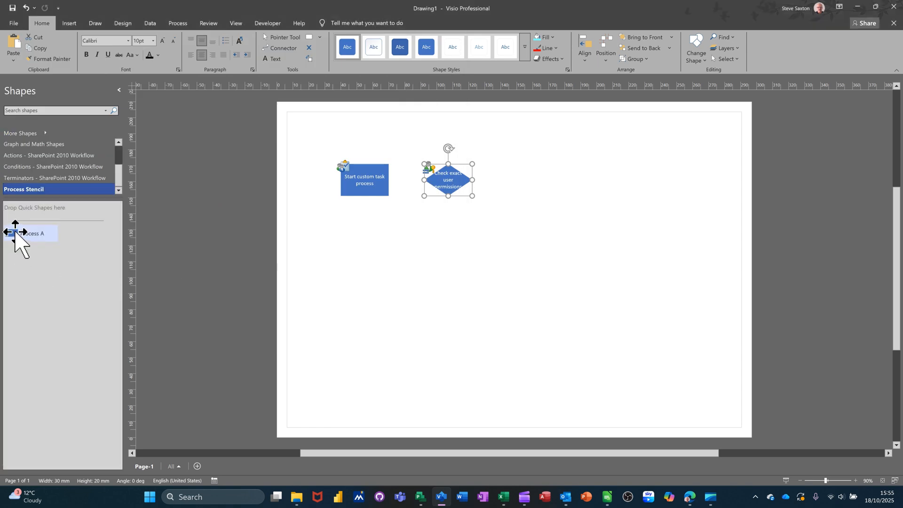
Try out a Process A shape on the page below the existing shapes and delete it.
left_click_drag(14, 233, 372, 256)
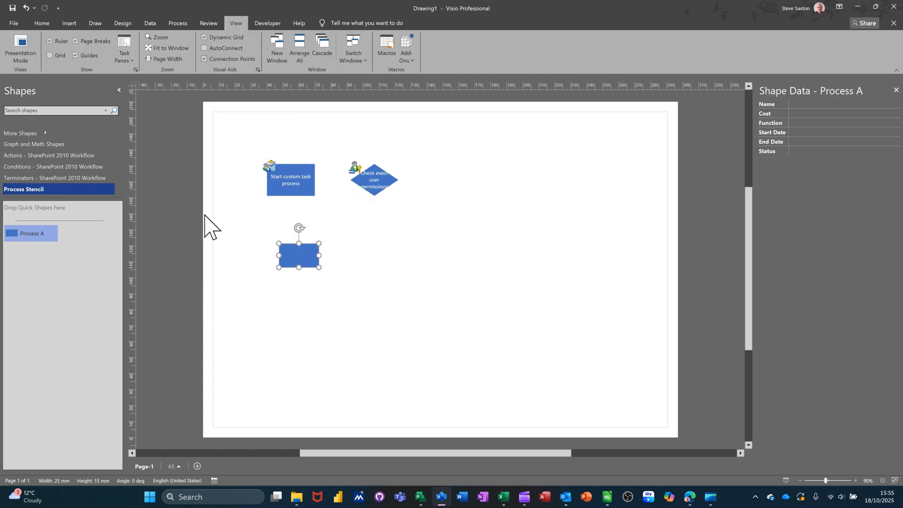
key("Delete")
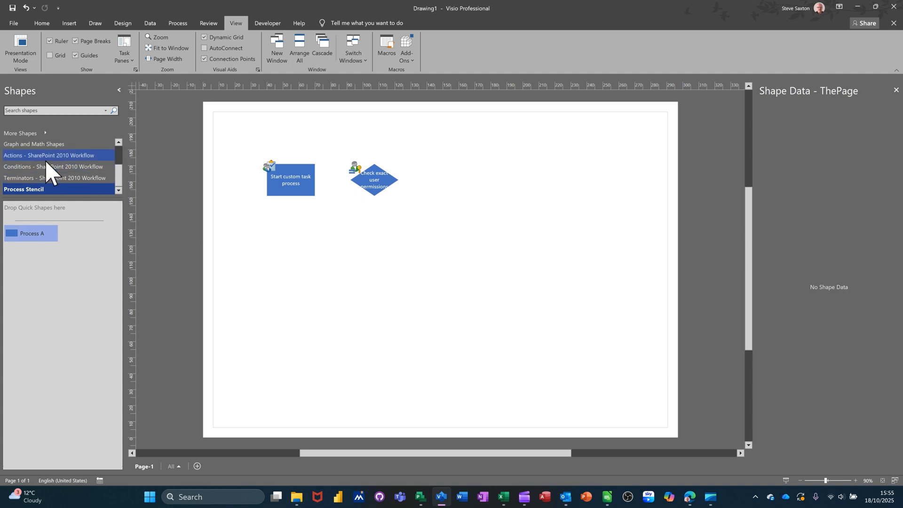
Create a new metric stencil and move the Start custom task process shape into it as a master named s1.
left_click(23, 133)
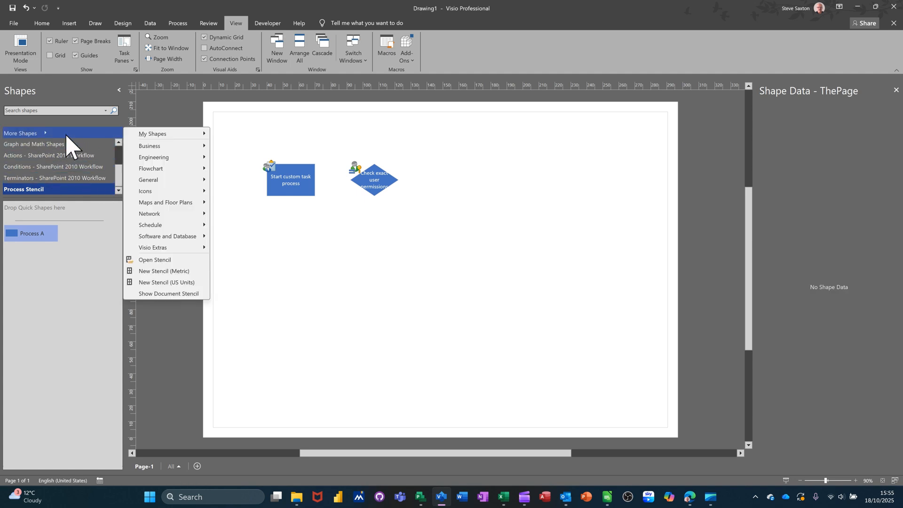
left_click(152, 272)
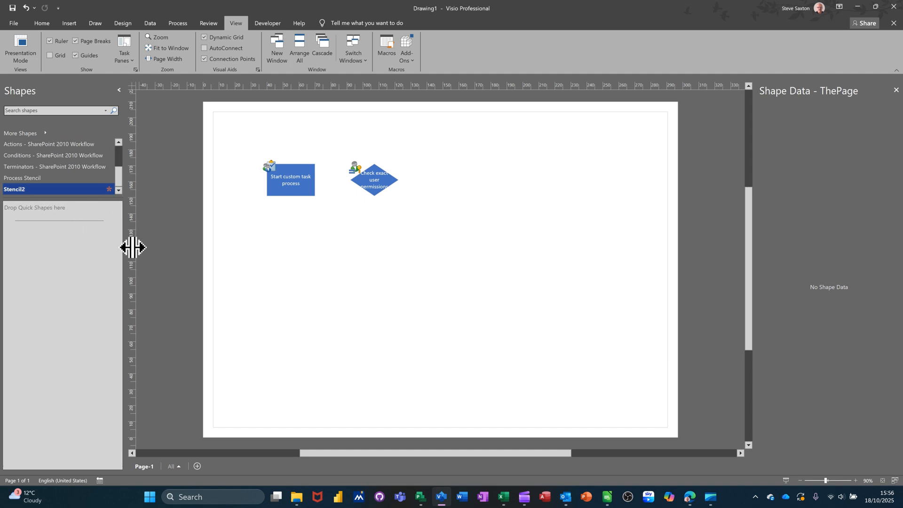
left_click_drag(289, 171, 50, 252)
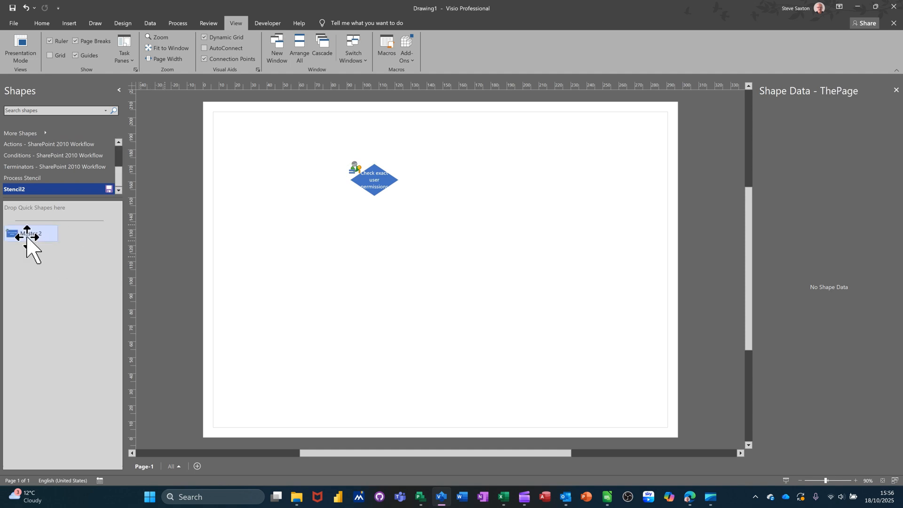
double_click(30, 234)
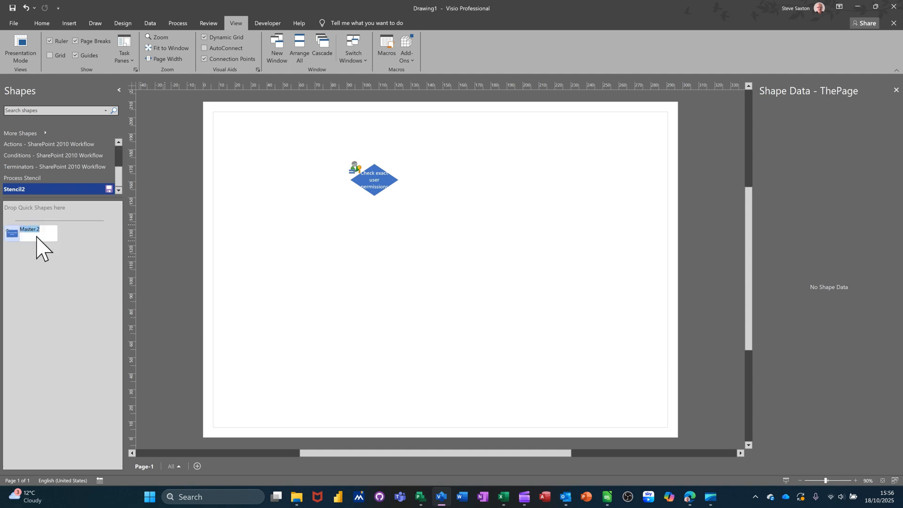
type("s1")
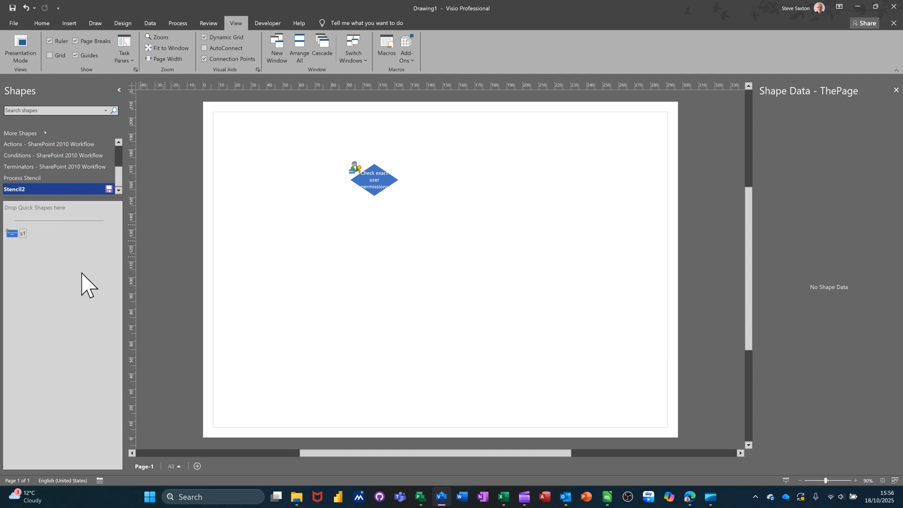
Move the Check exact user permissions shape from the page into the new stencil as a master named s2.
left_click_drag(386, 184, 82, 242)
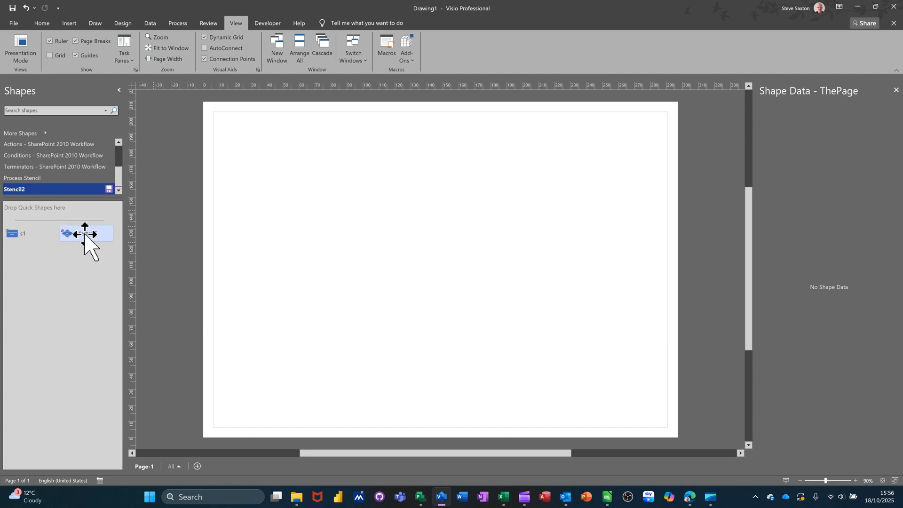
type("s2")
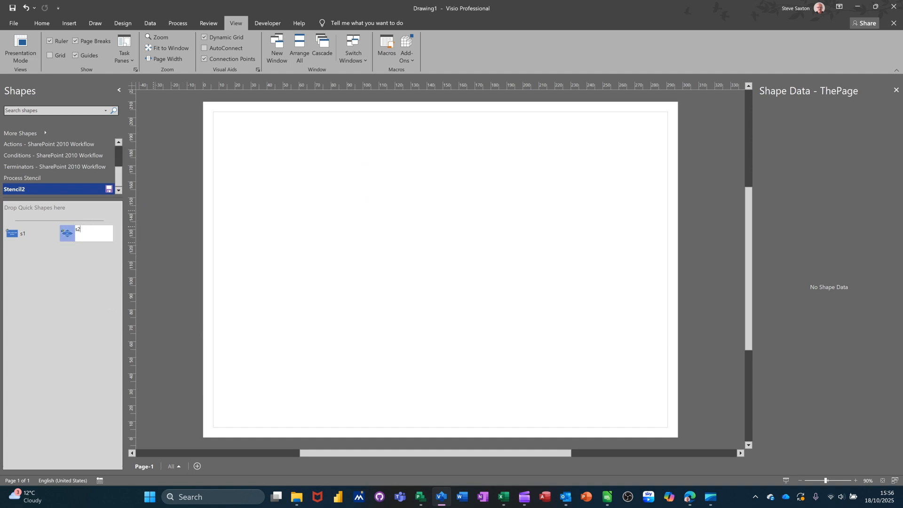
key("Return")
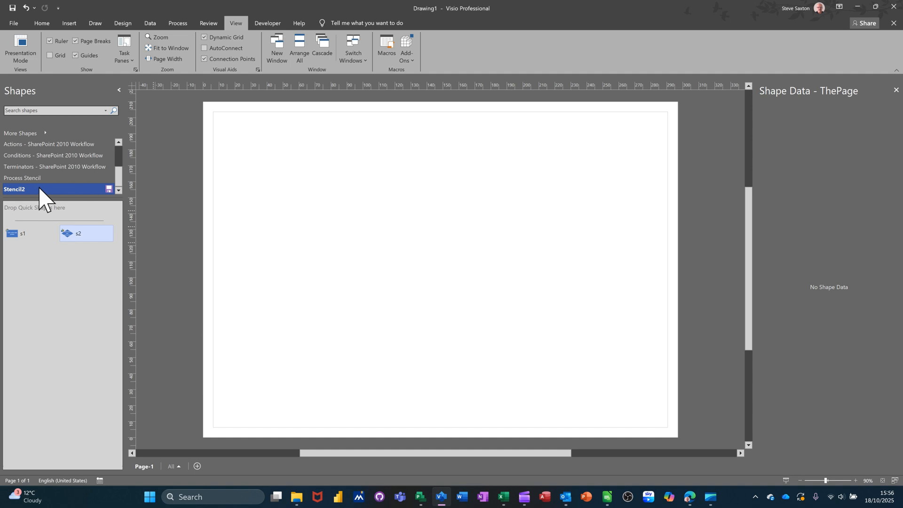
Place a Square from the Basic Shapes stencil in the upper-left area of the page.
left_click(36, 157)
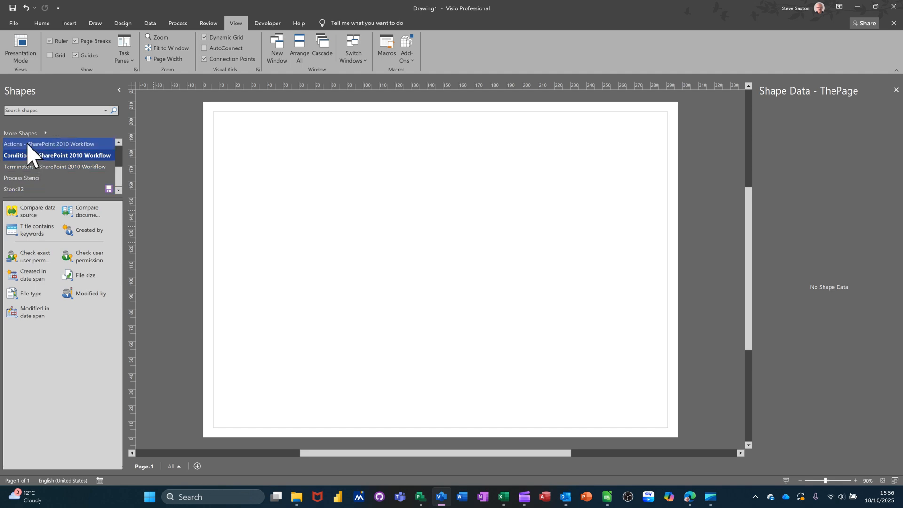
left_click(27, 145)
scroll(56, 174, "up", 5)
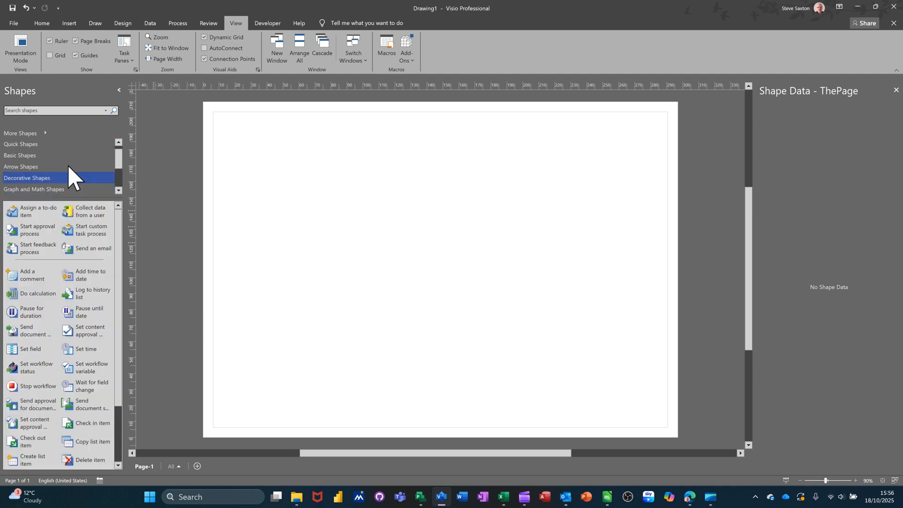
left_click(28, 156)
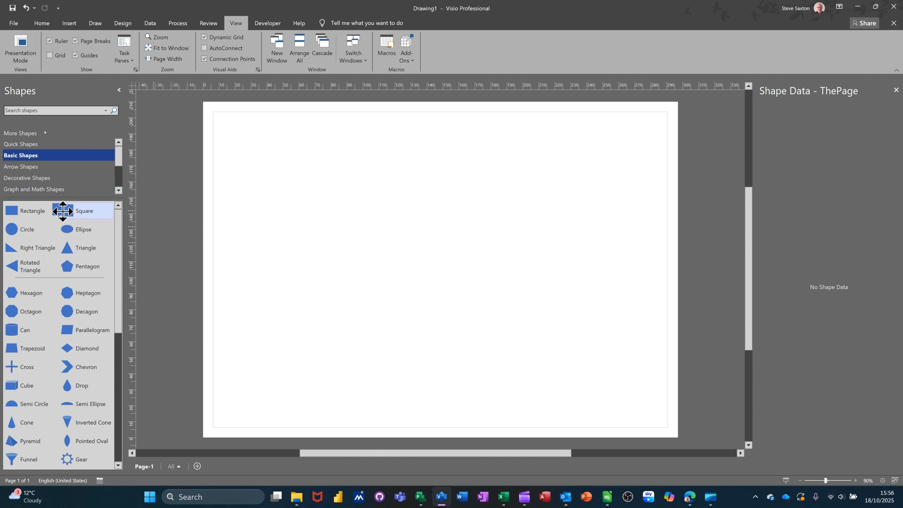
left_click_drag(63, 211, 327, 199)
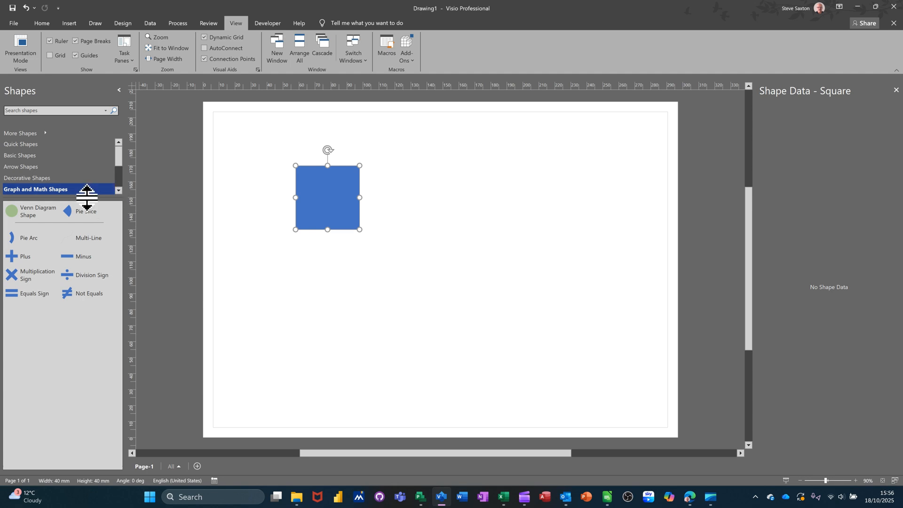
Extend the stencil list to show every stencil, and add the Smiling Face from Decorative Shapes and the page's square to Stencil2.
left_click_drag(87, 196, 69, 287)
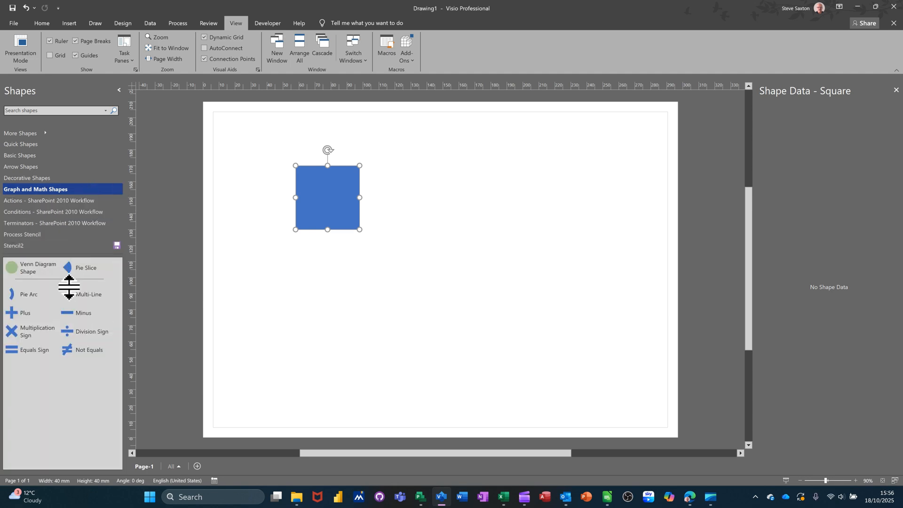
left_click(34, 179)
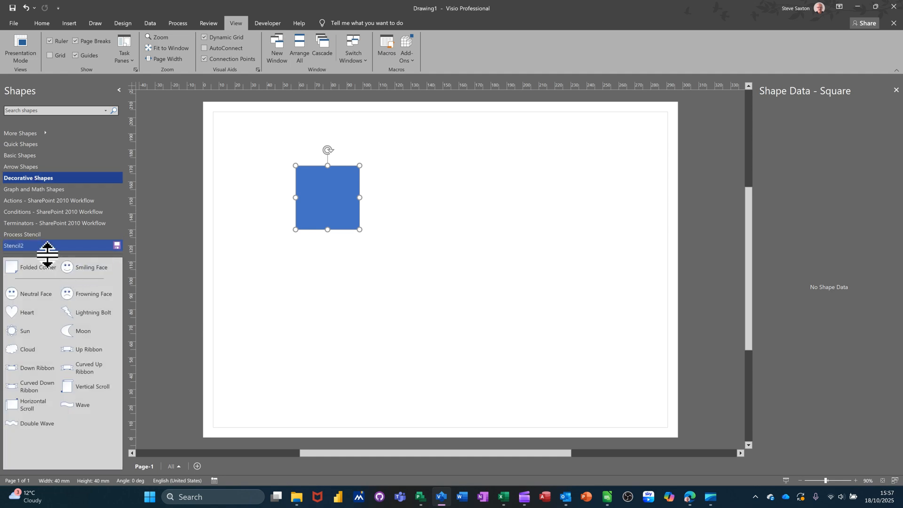
left_click_drag(68, 275, 36, 333)
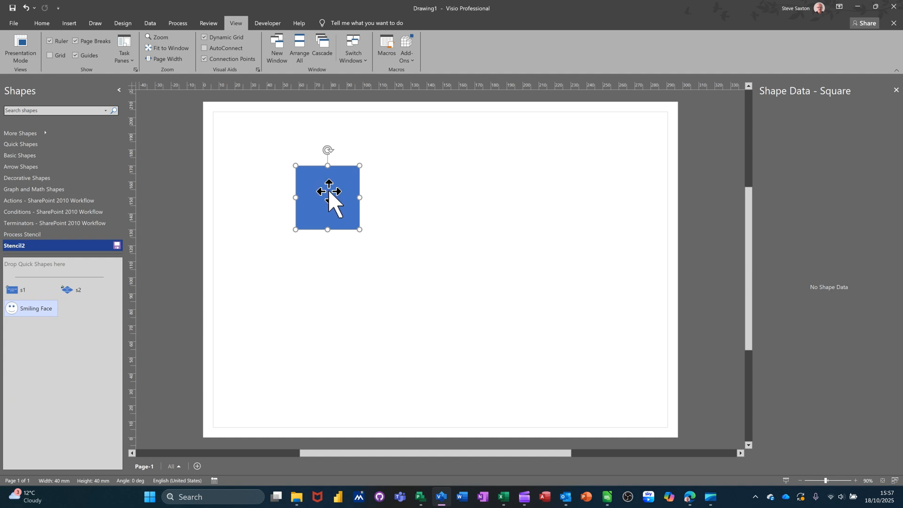
left_click_drag(319, 201, 82, 324)
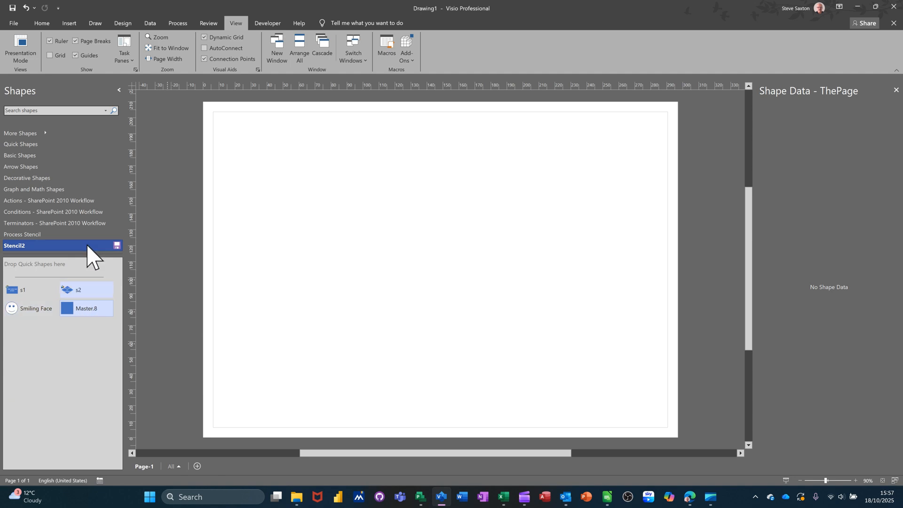
Browse the Decorative, Arrow and Basic Shapes stencils, and add the Heptagon from Basic Shapes to Stencil2.
left_click(36, 178)
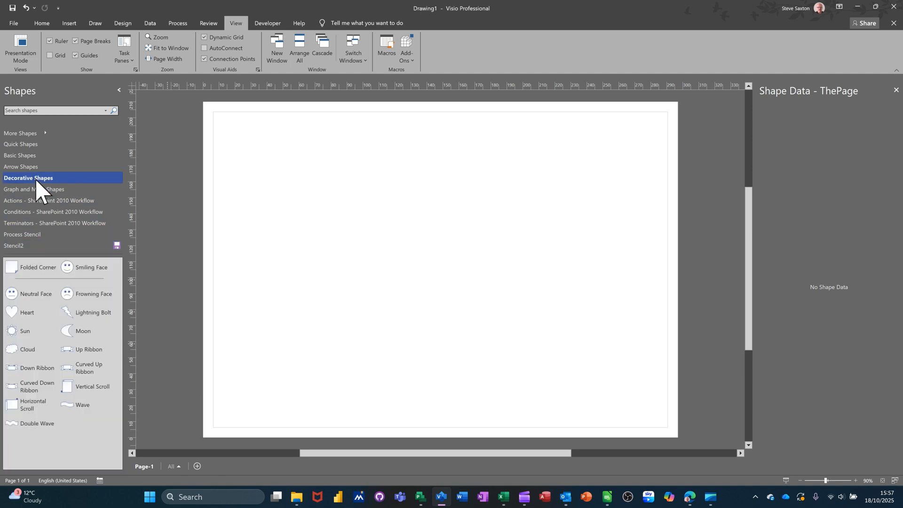
left_click(32, 168)
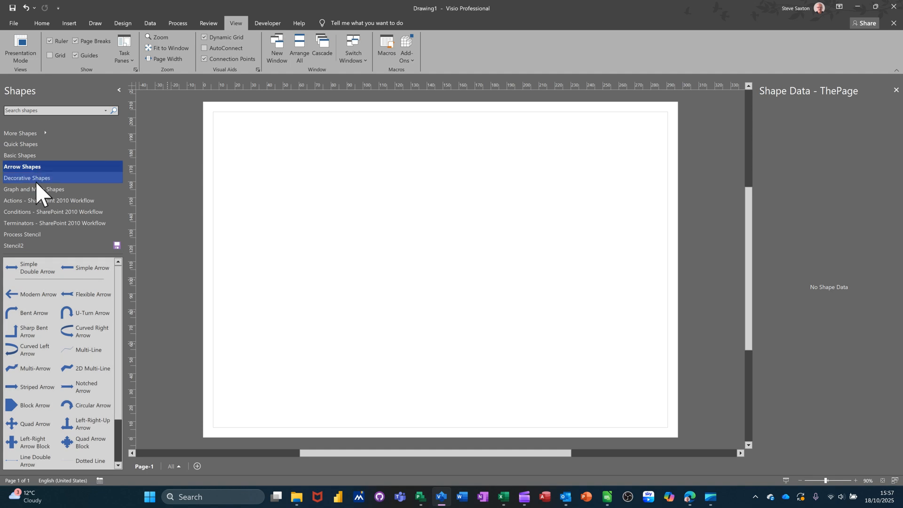
left_click(42, 159)
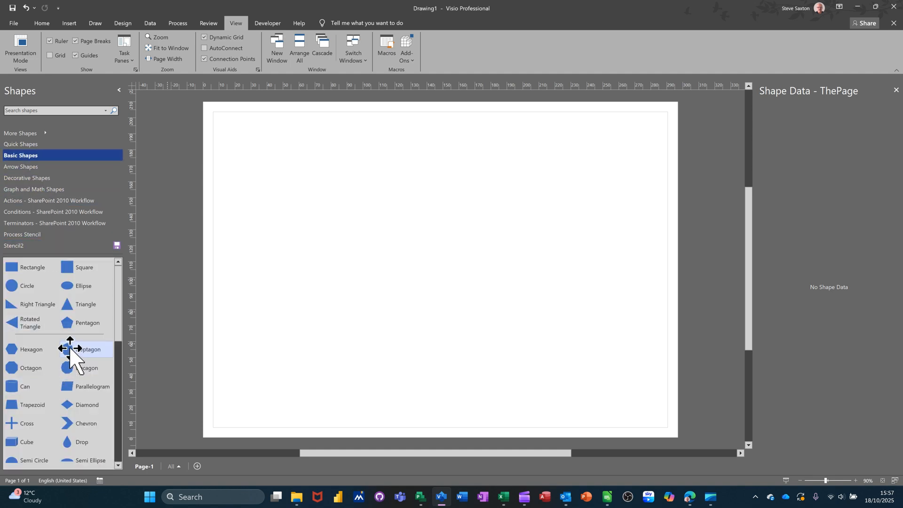
mouse_move(66, 347)
left_mouse_down()
mouse_move(48, 236)
mouse_move(64, 347)
left_mouse_up()
Search the shapes for car and place the Motorpool shape from Department - 3D in the upper-left area of the page.
left_click(64, 112)
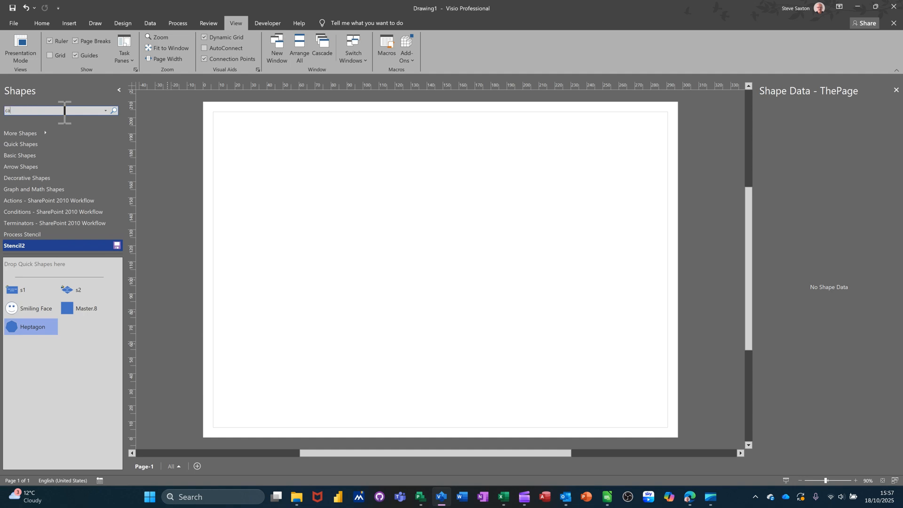
type("car")
key("Return")
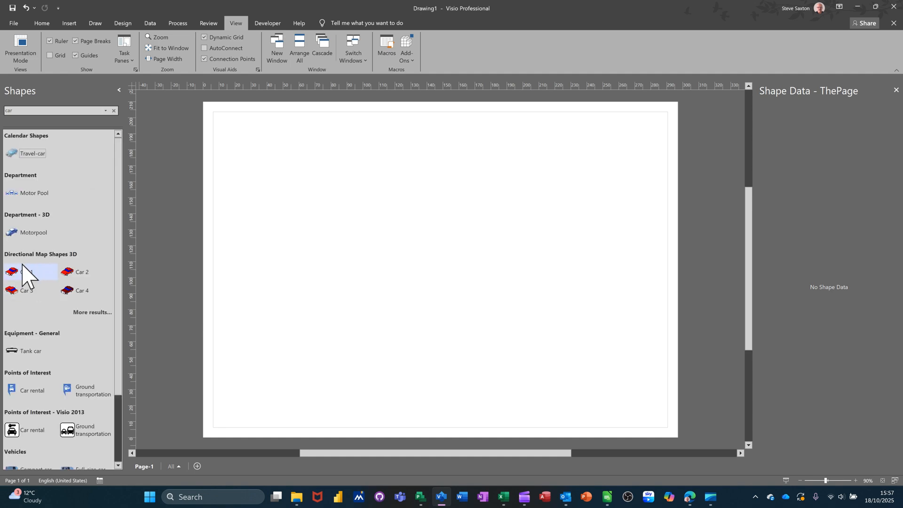
left_click_drag(14, 237, 277, 209)
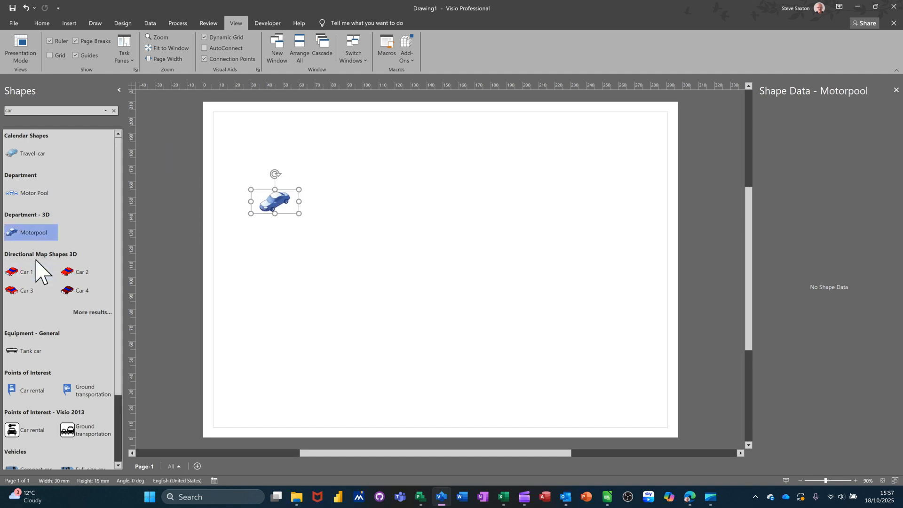
Clear the shape search, move the page's car into Stencil2, and save the stencil in My Shapes under the author's first name plus 1.
left_click(114, 111)
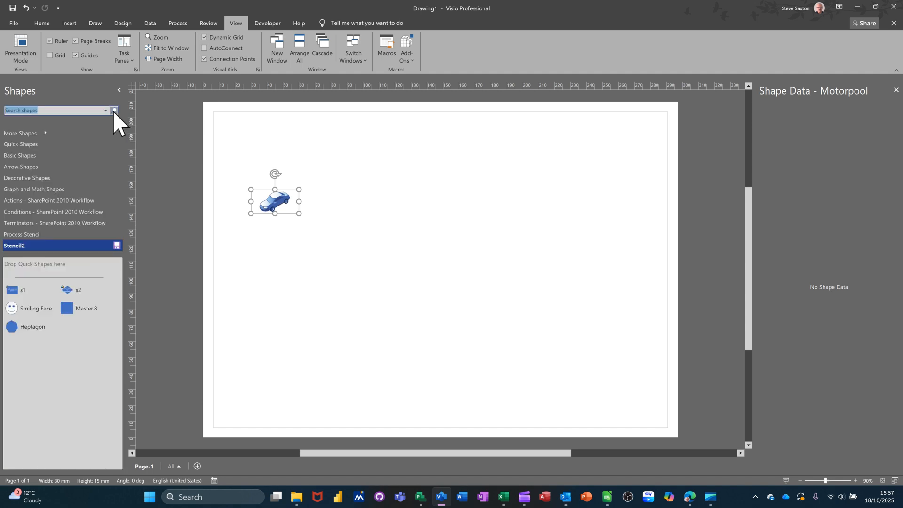
left_click_drag(281, 206, 105, 371)
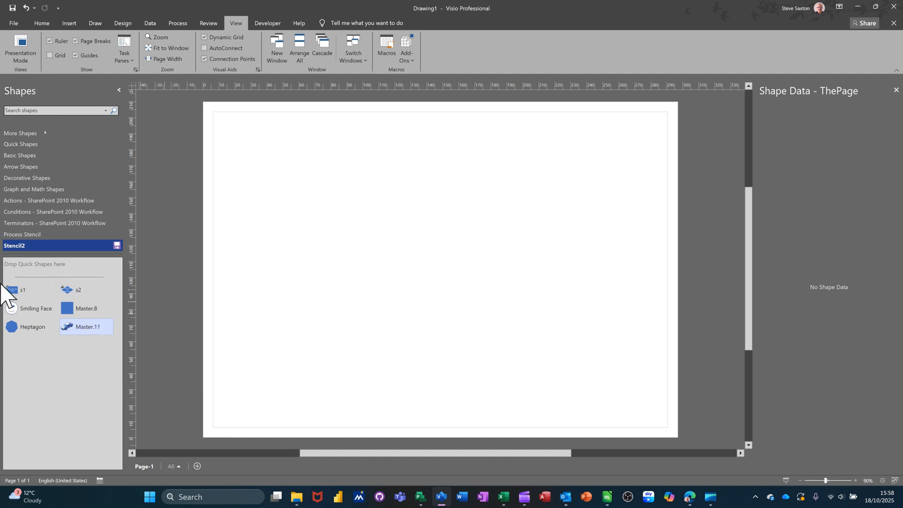
left_click(117, 246)
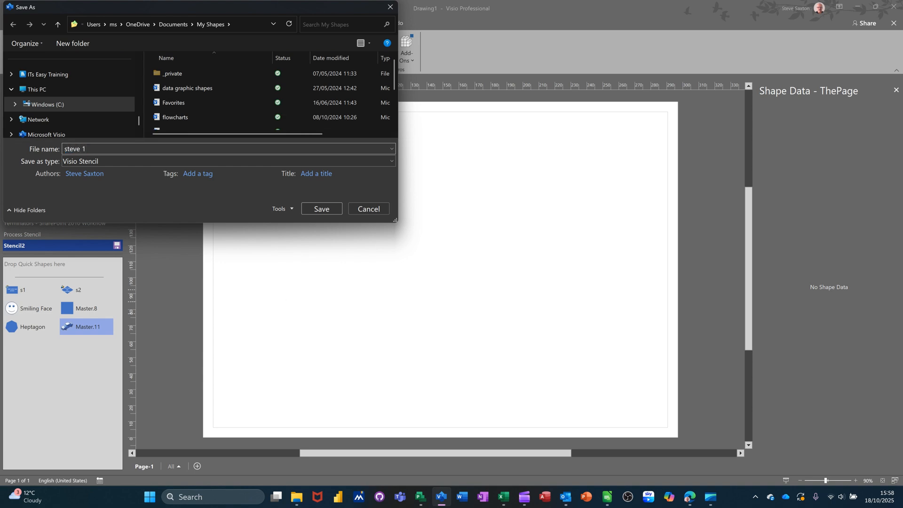
left_click(323, 211)
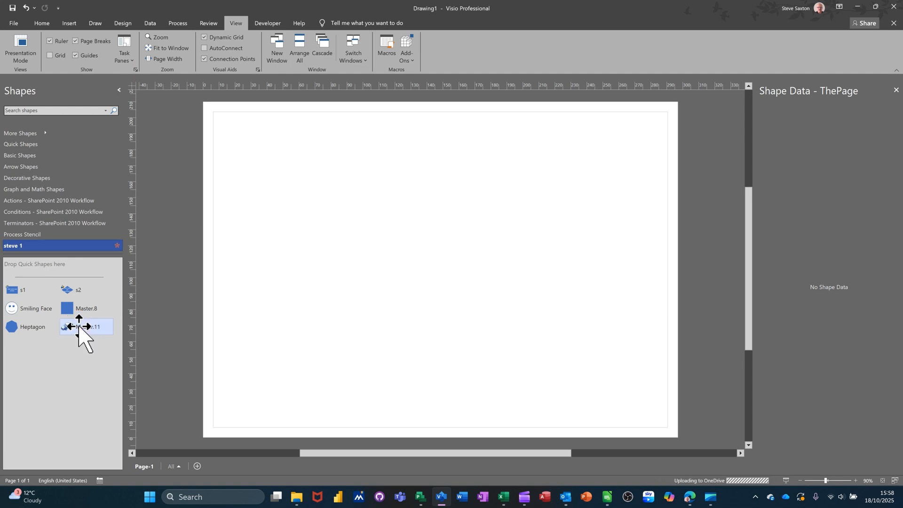
Close the Terminators, newly saved custom, Process Stencil, Conditions and Actions stencils, keeping Graph and Math Shapes as the last one open.
right_click(65, 224)
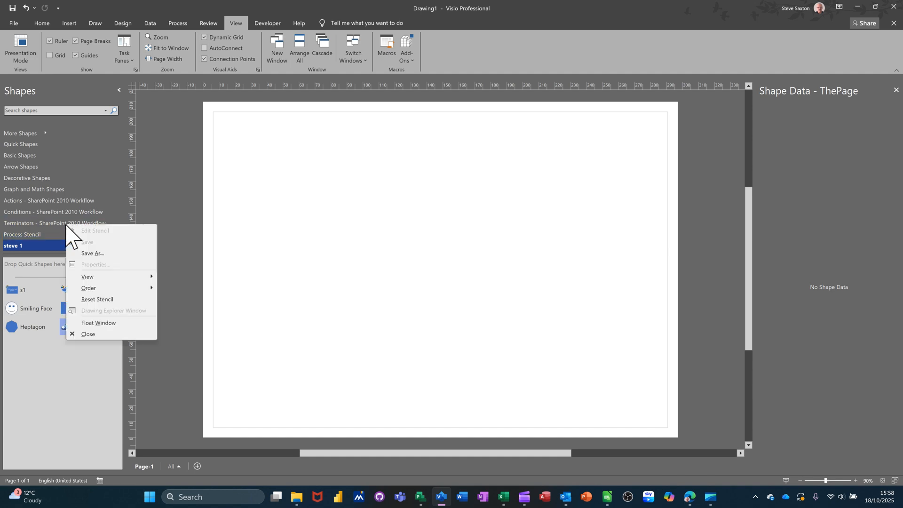
left_click(89, 334)
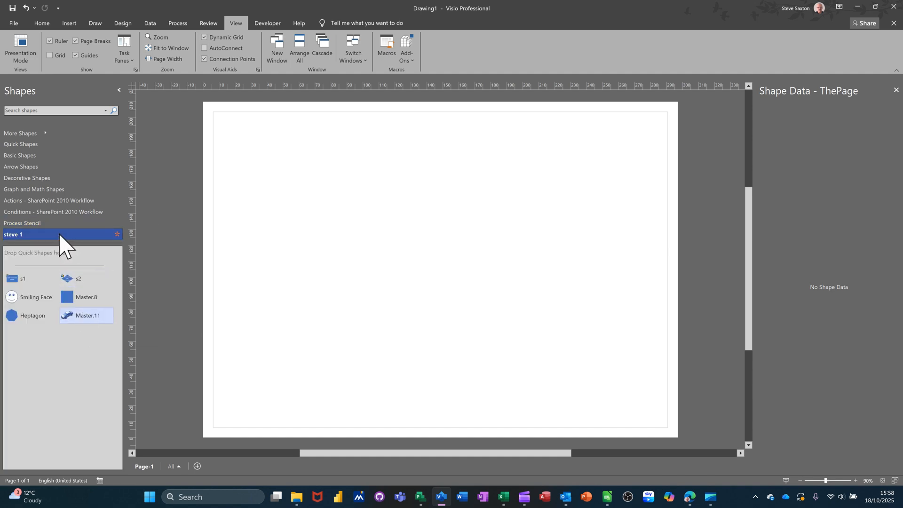
right_click(60, 236)
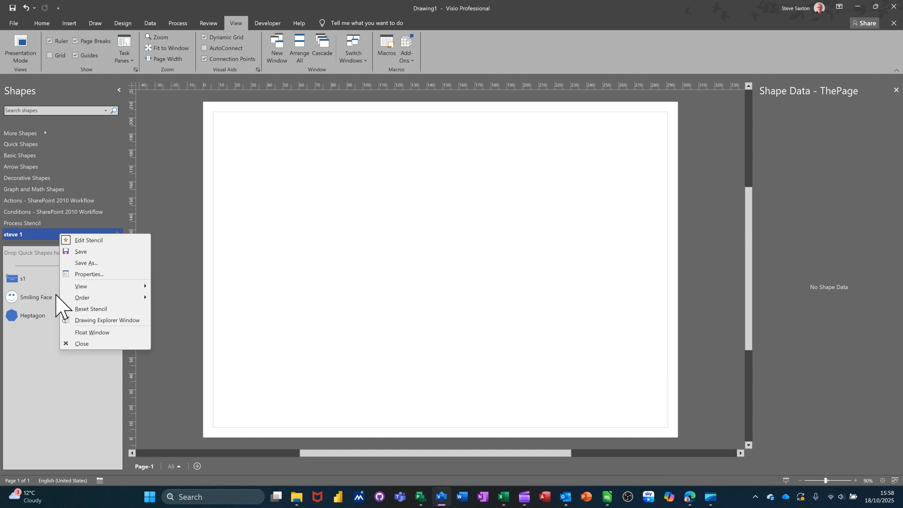
left_click(71, 345)
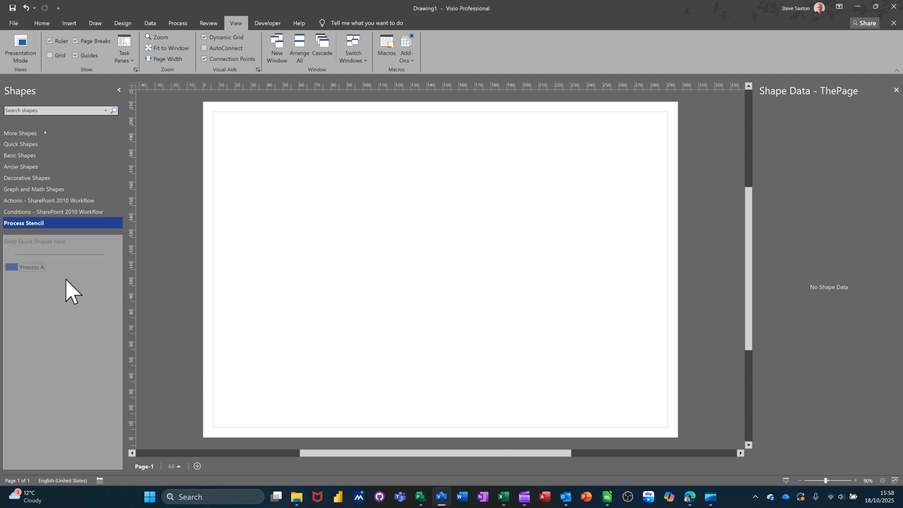
right_click(46, 223)
left_click(71, 331)
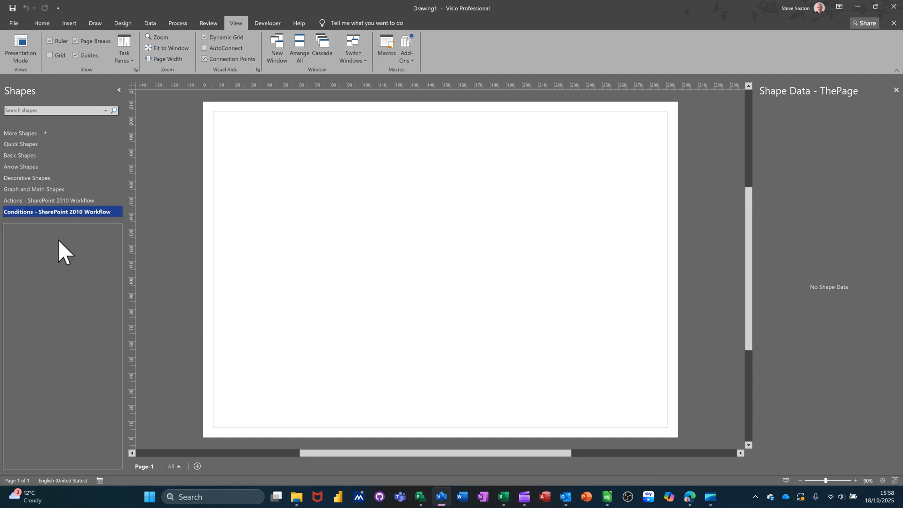
right_click(60, 215)
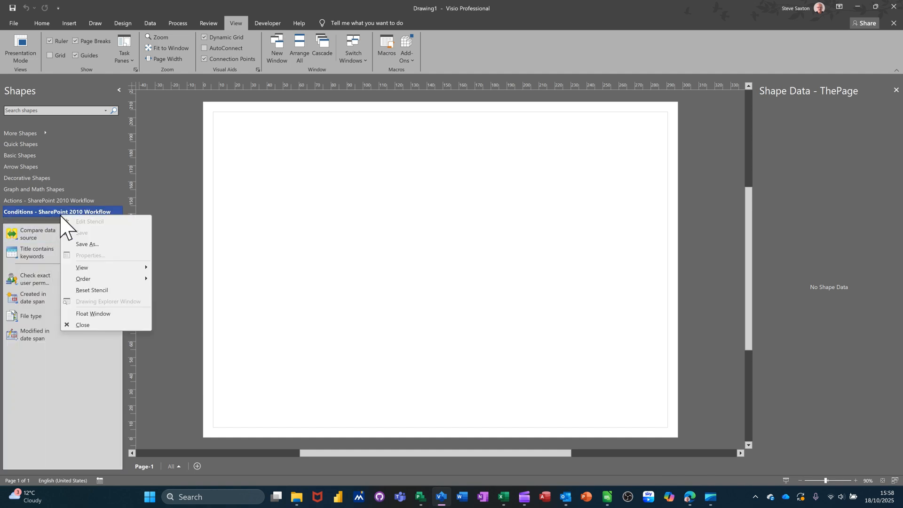
left_click(76, 327)
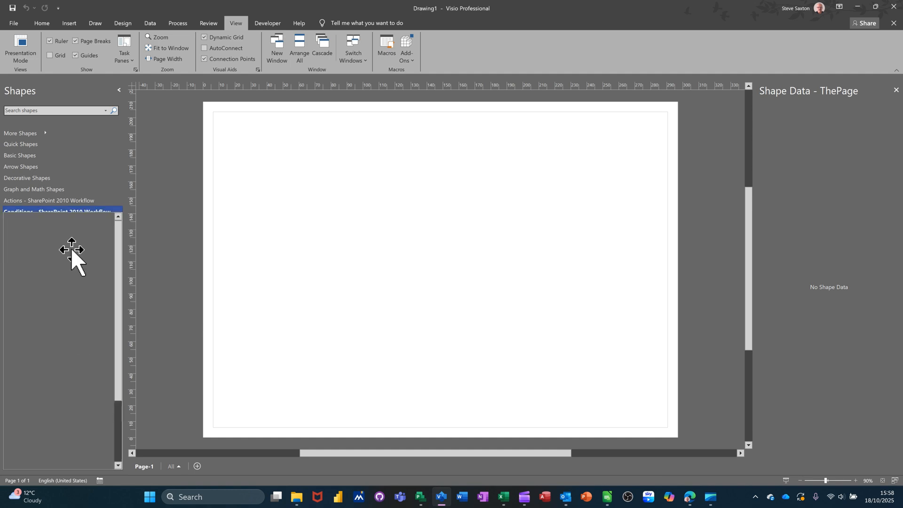
right_click(52, 201)
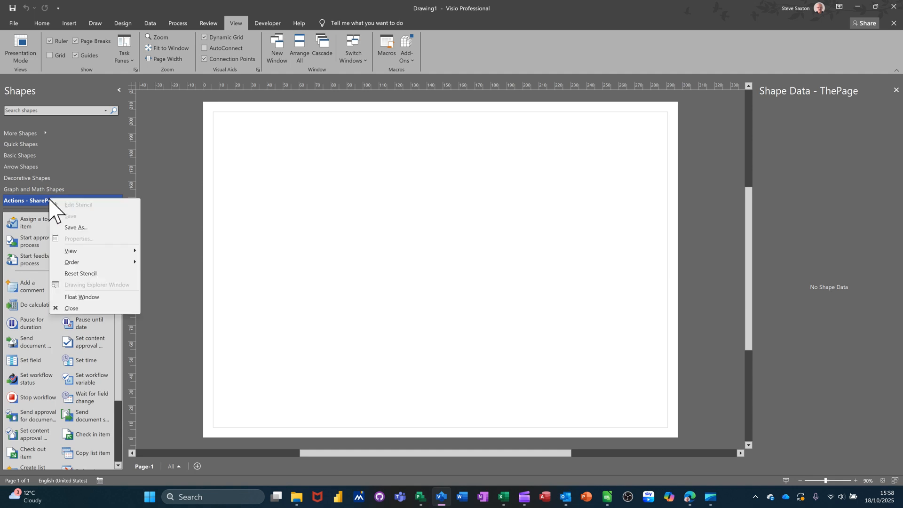
left_click(71, 312)
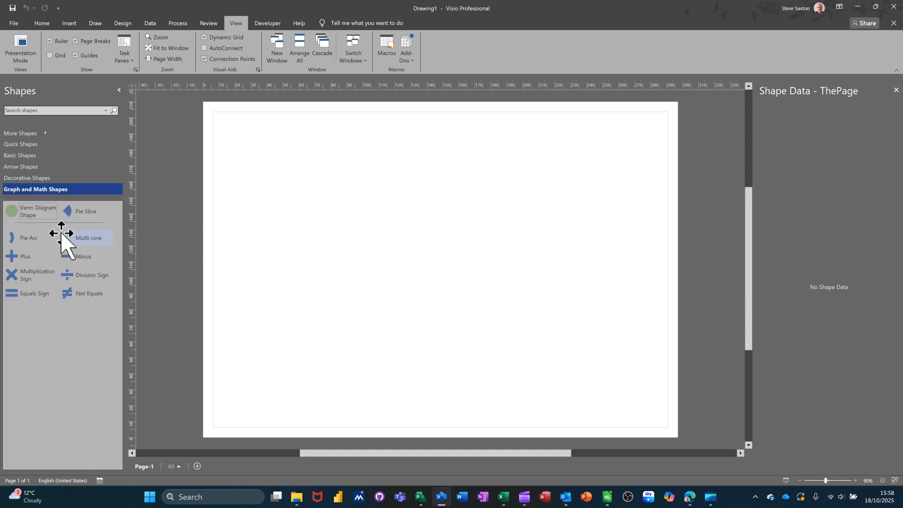
Open the newly saved custom stencil from the My Shapes folder.
left_click(38, 132)
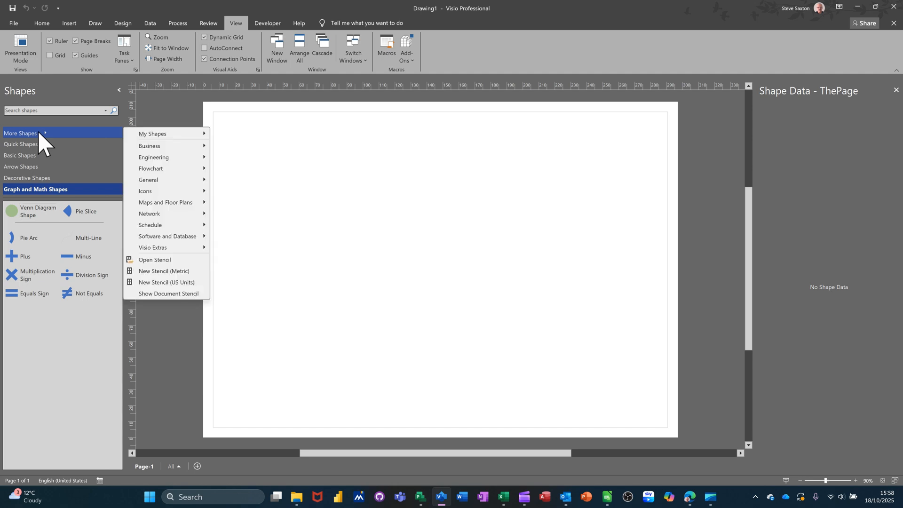
left_click(141, 260)
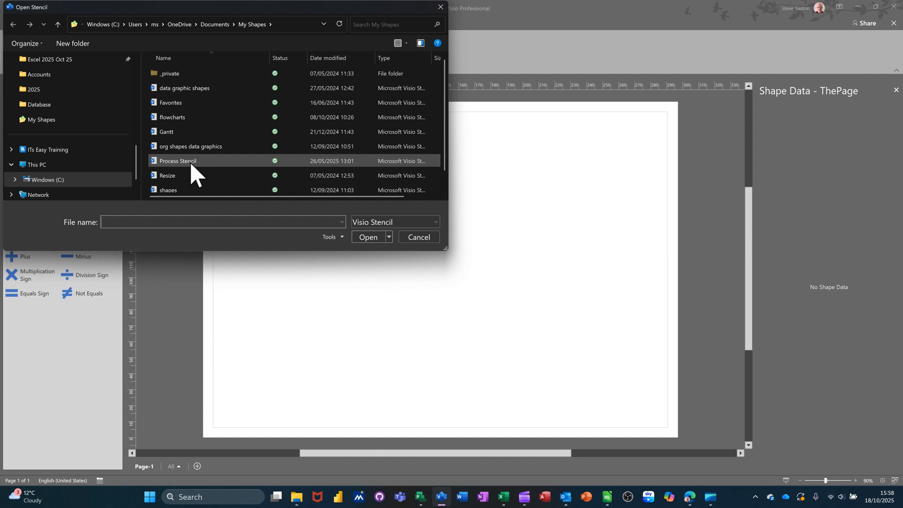
scroll(213, 181, "down", 1)
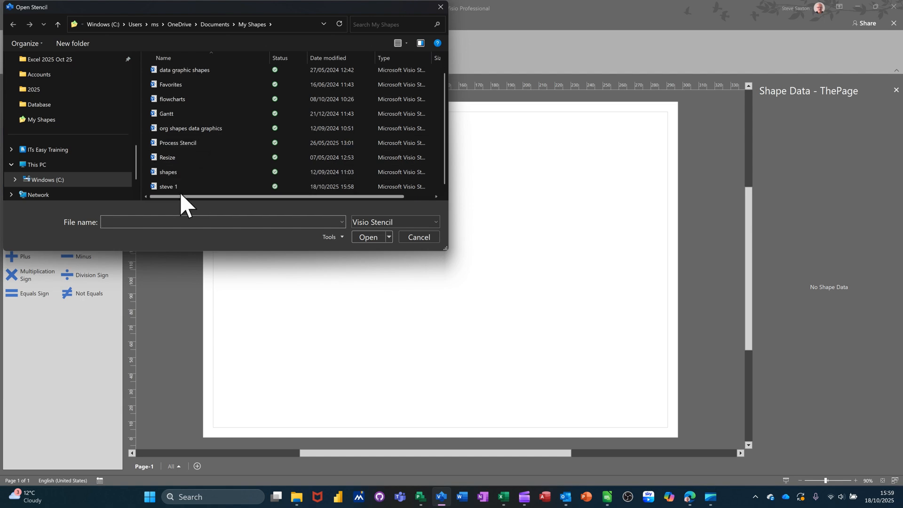
left_click(165, 186)
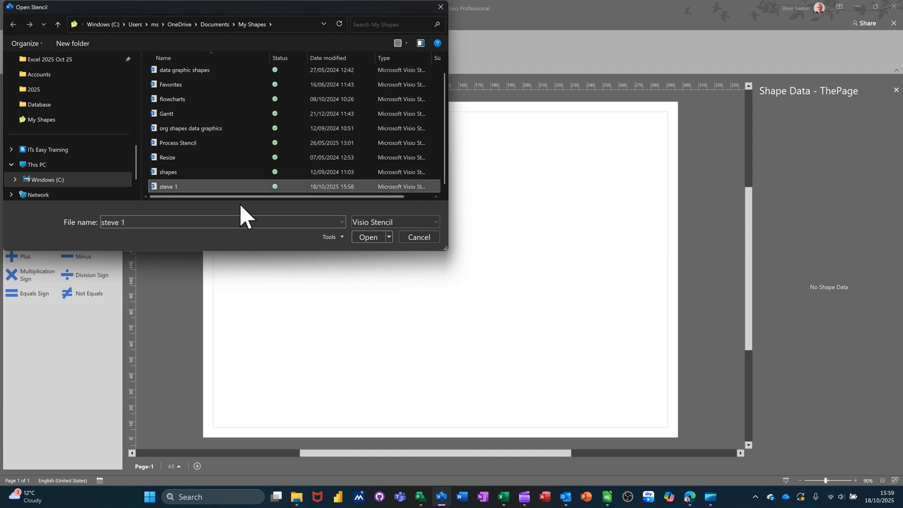
left_click(368, 238)
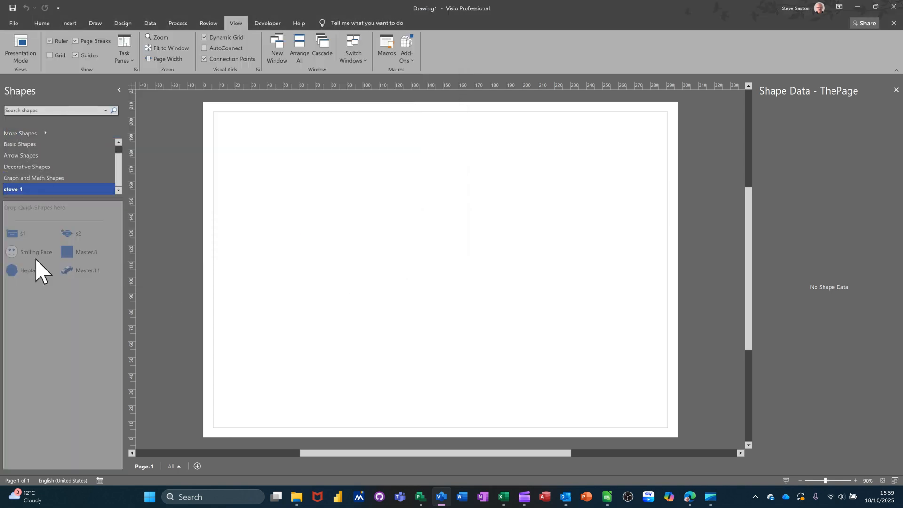
Place Master.8, s2, Smiling Face, Master.11 and s1 from the custom stencil at separate spots on the page and deselect them.
left_click_drag(70, 256, 264, 191)
left_click_drag(70, 235, 366, 275)
left_click_drag(24, 250, 463, 185)
left_click_drag(71, 271, 491, 273)
left_click_drag(15, 234, 276, 316)
left_click(431, 348)
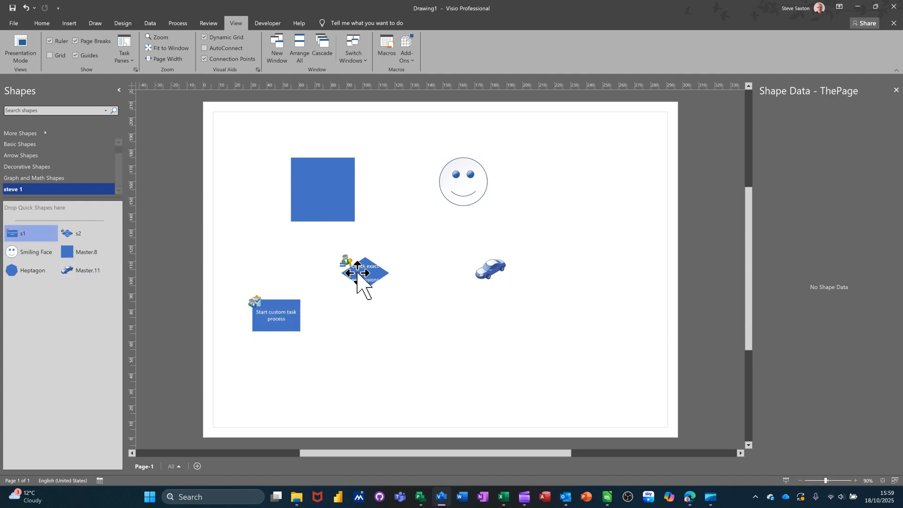